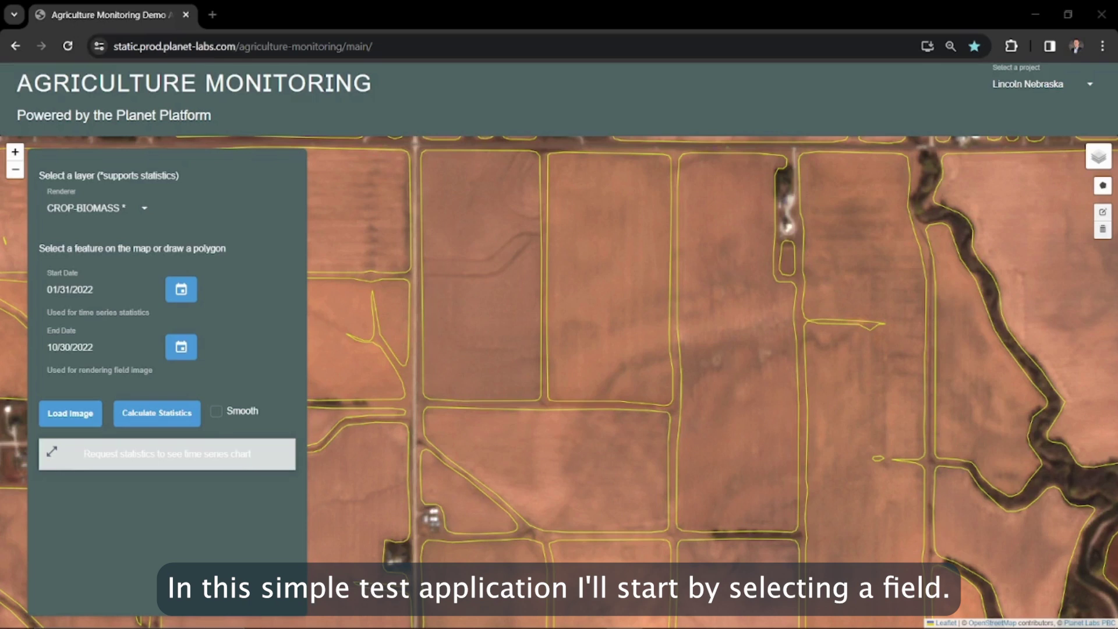
- Select a field on the map and keep CROP-BIOMASS as the renderer layer
left_click(610, 261)
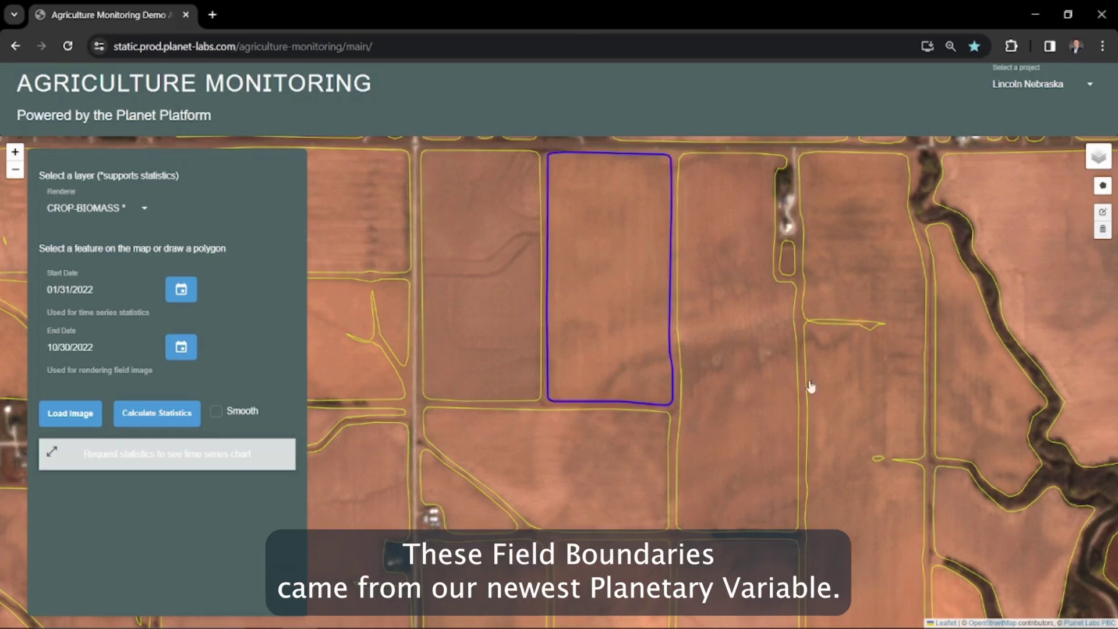
left_click(144, 207)
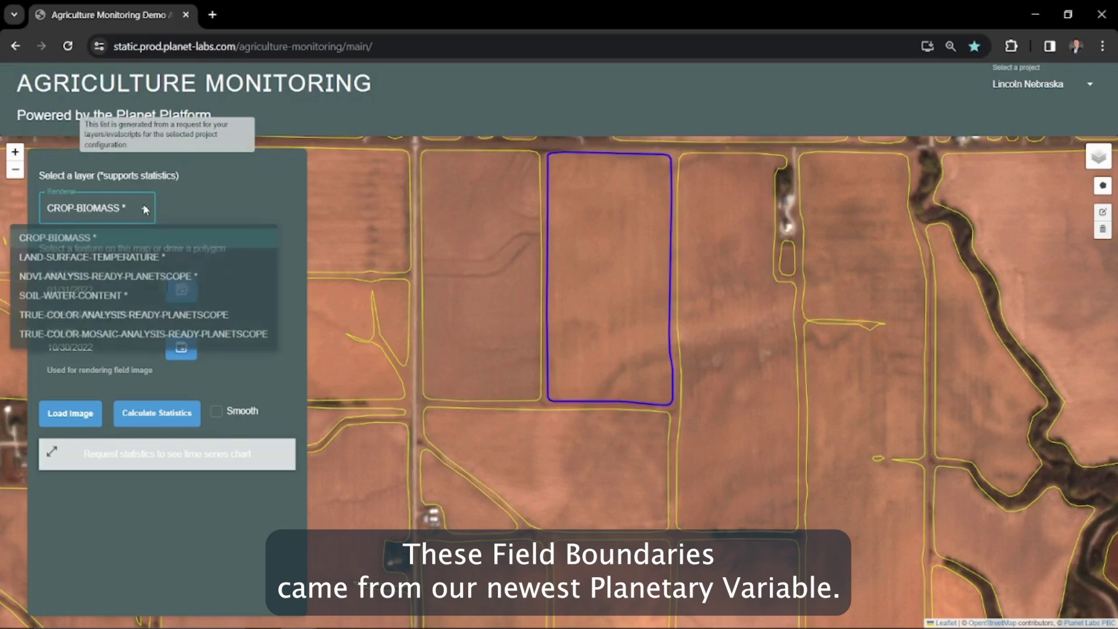
left_click(69, 238)
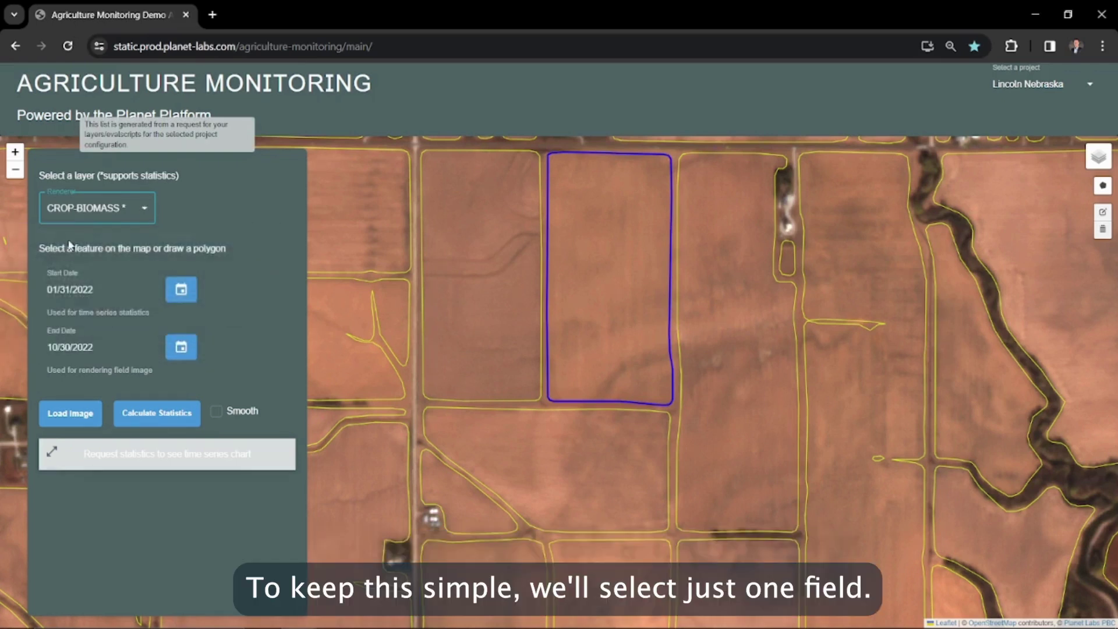
- Set dates 05/01/2022 to 10/31/2022, enable smoothing, and calculate crop-biomass statistics
left_click(181, 291)
left_click(208, 324)
left_click(207, 323)
left_click(207, 324)
left_click(207, 324)
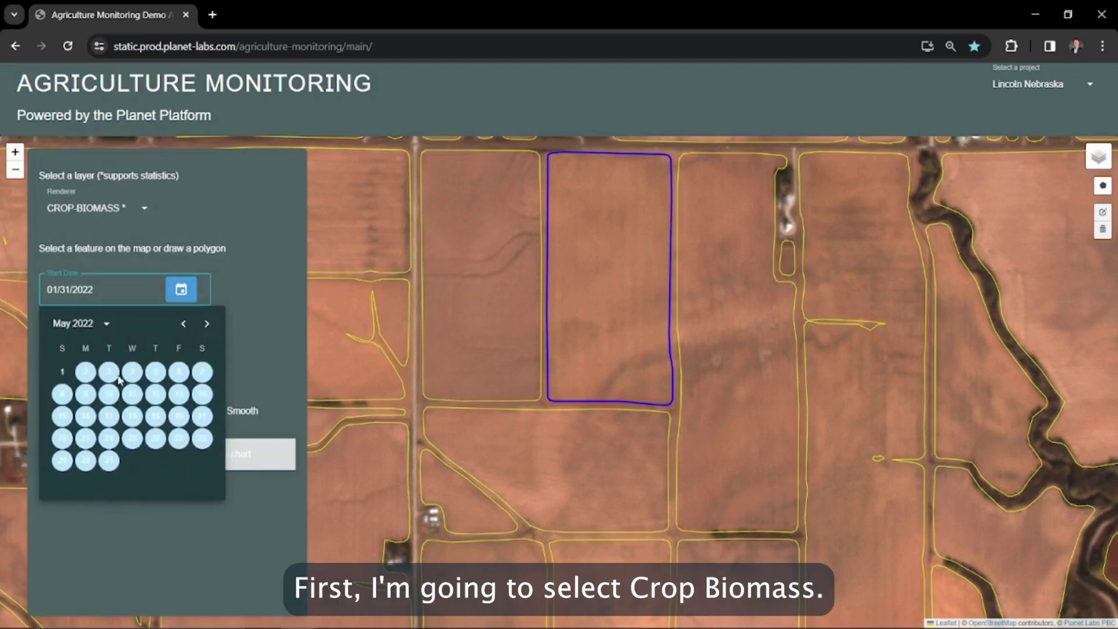
left_click(62, 372)
left_click(181, 347)
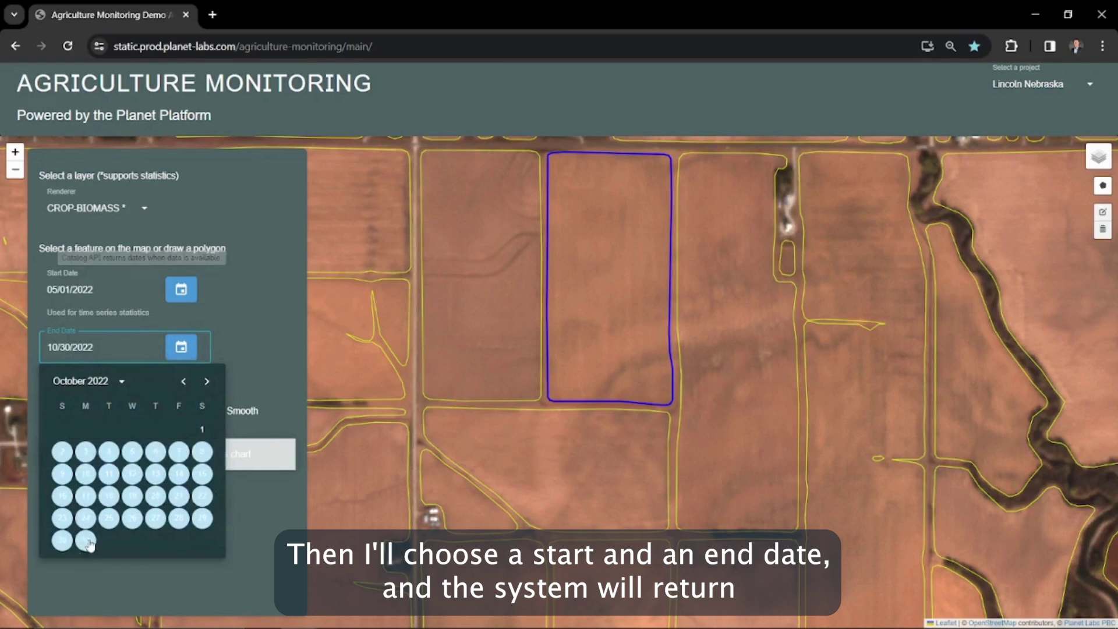
left_click(86, 540)
left_click(215, 411)
left_click(153, 415)
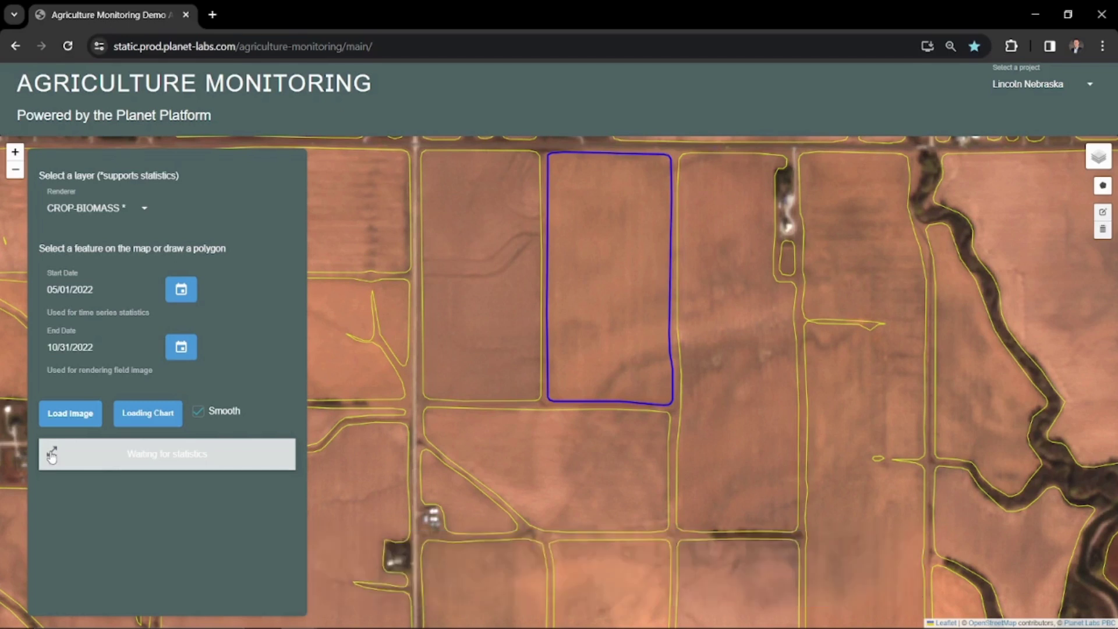
- Enlarge the crop-biomass chart and render the field image for its August 31, 2022 point
left_click(50, 453)
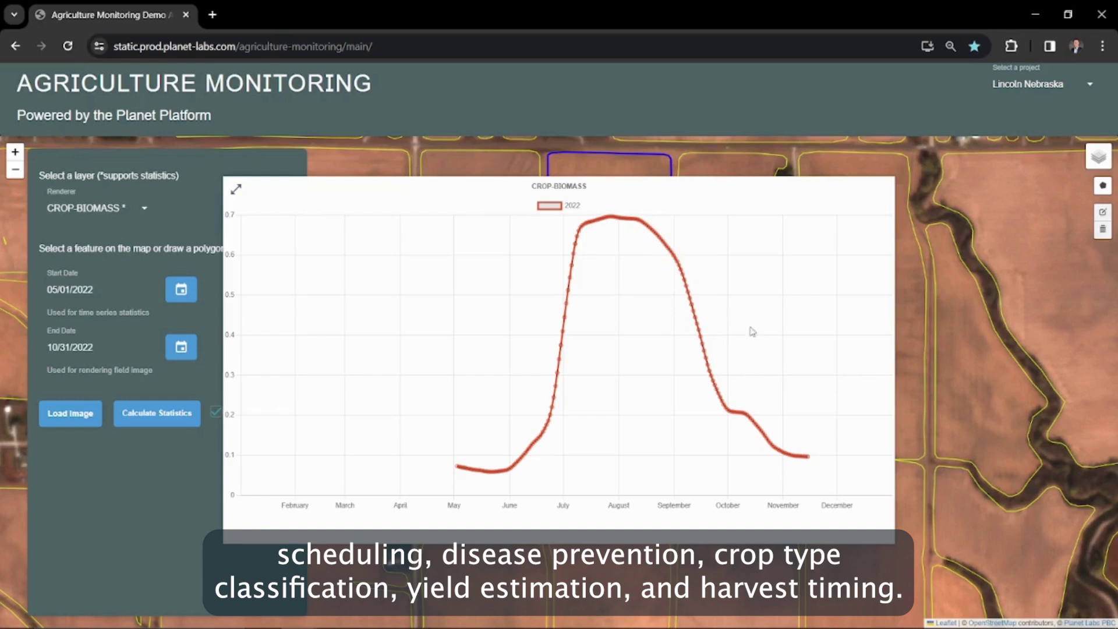
mouse_move(677, 266)
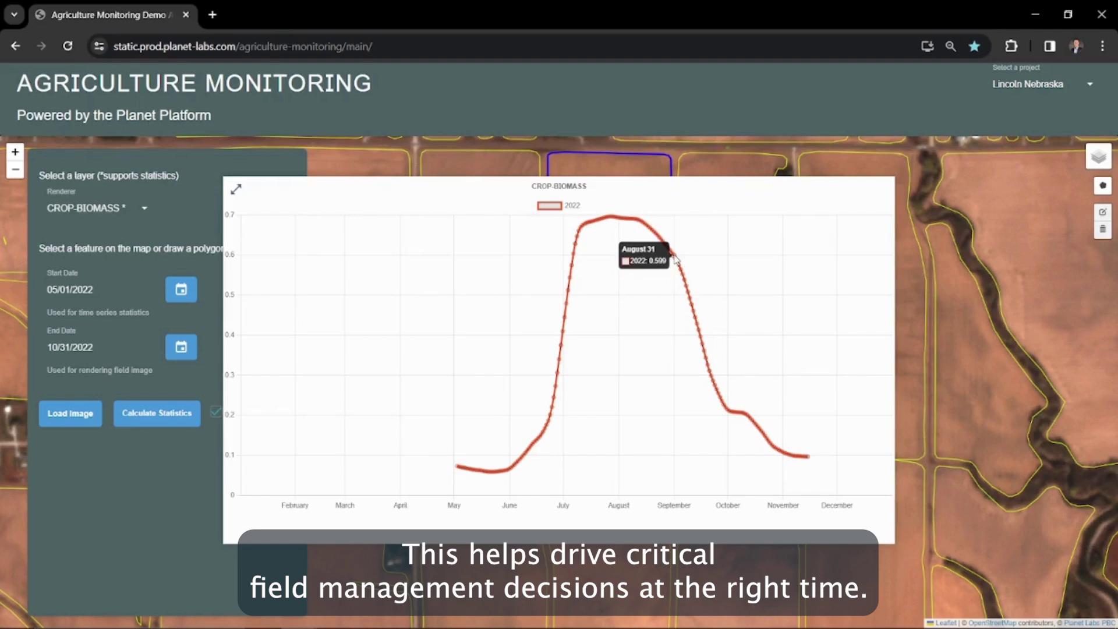
left_click(673, 256)
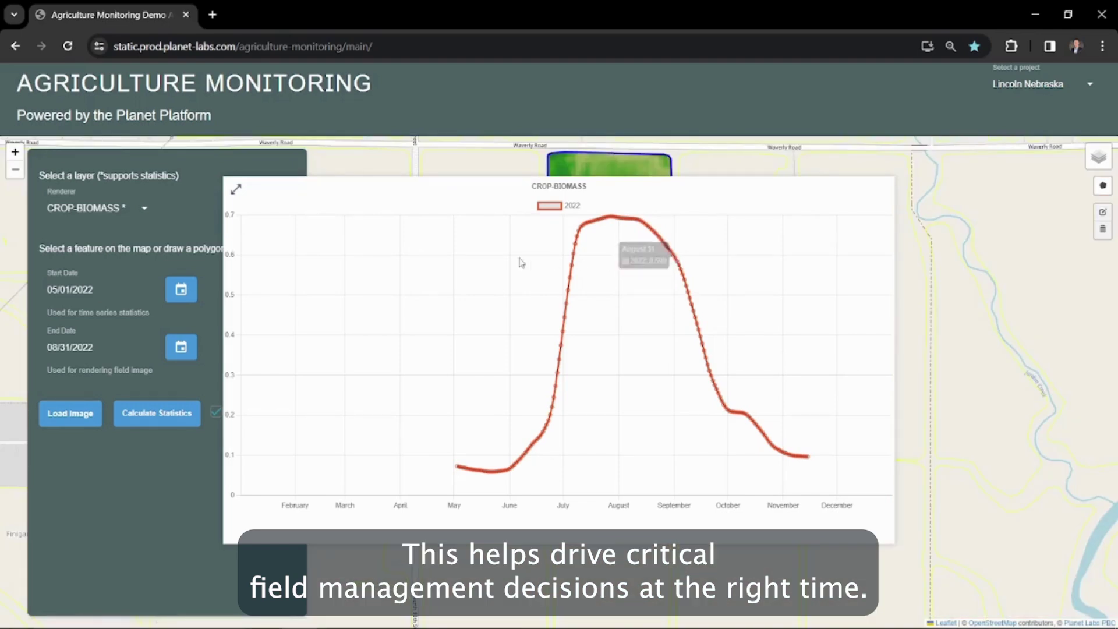
- Collapse the chart into the side panel and switch the renderer to NDVI-ANALYSIS-READY-PLANETSCOPE
left_click(236, 191)
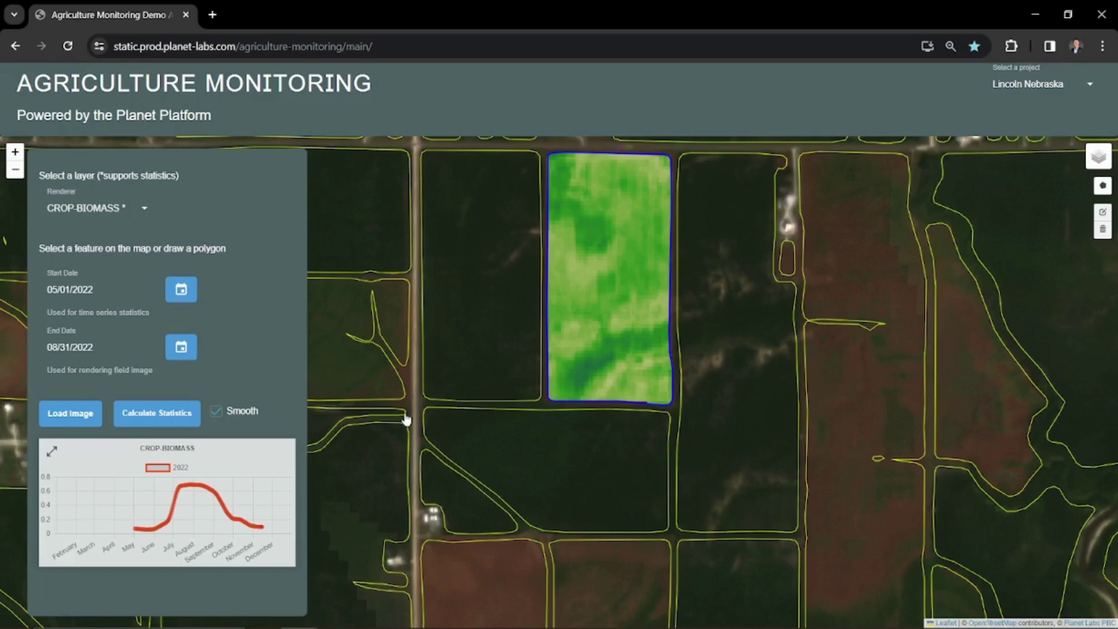
mouse_move(140, 212)
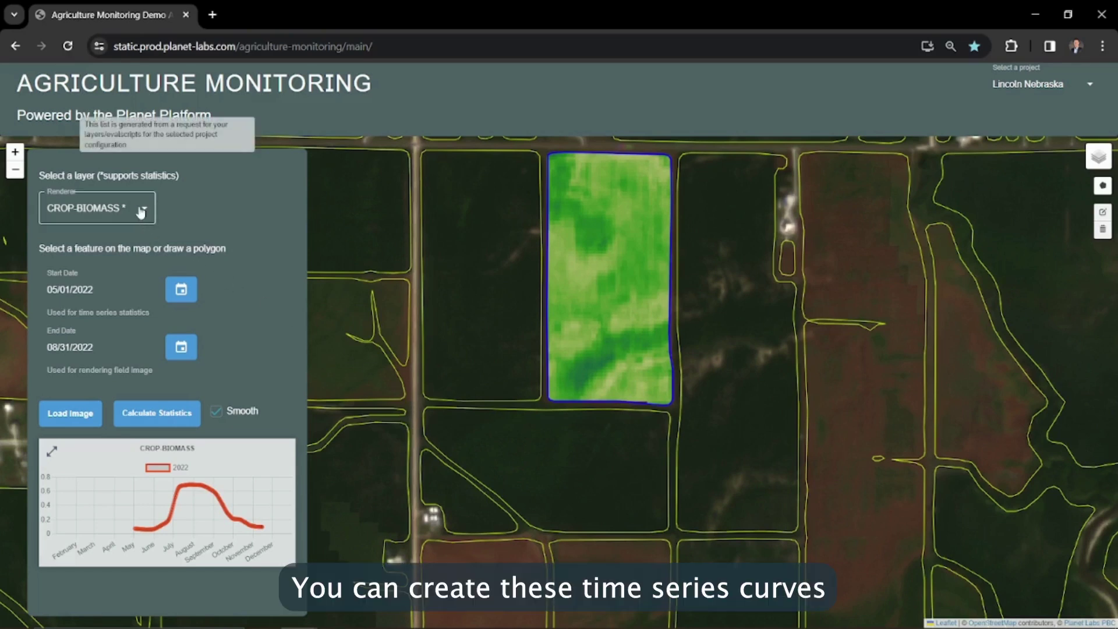
left_click(144, 211)
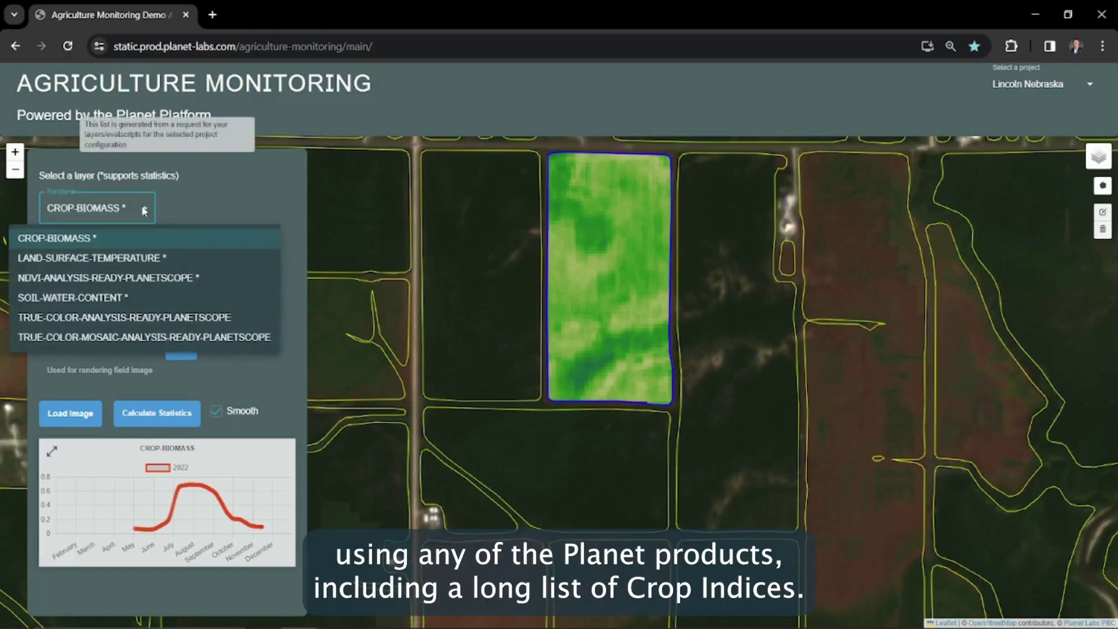
left_click(130, 278)
- Set the end date to October 31, 2022
left_click(181, 347)
left_click(208, 382)
left_click(207, 382)
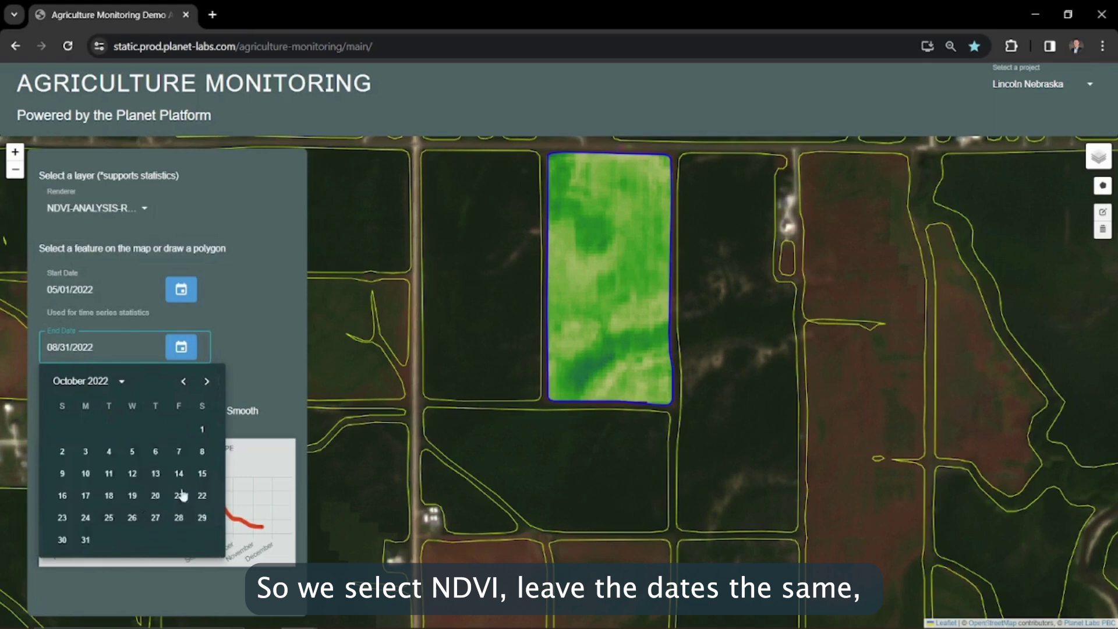
left_click(86, 540)
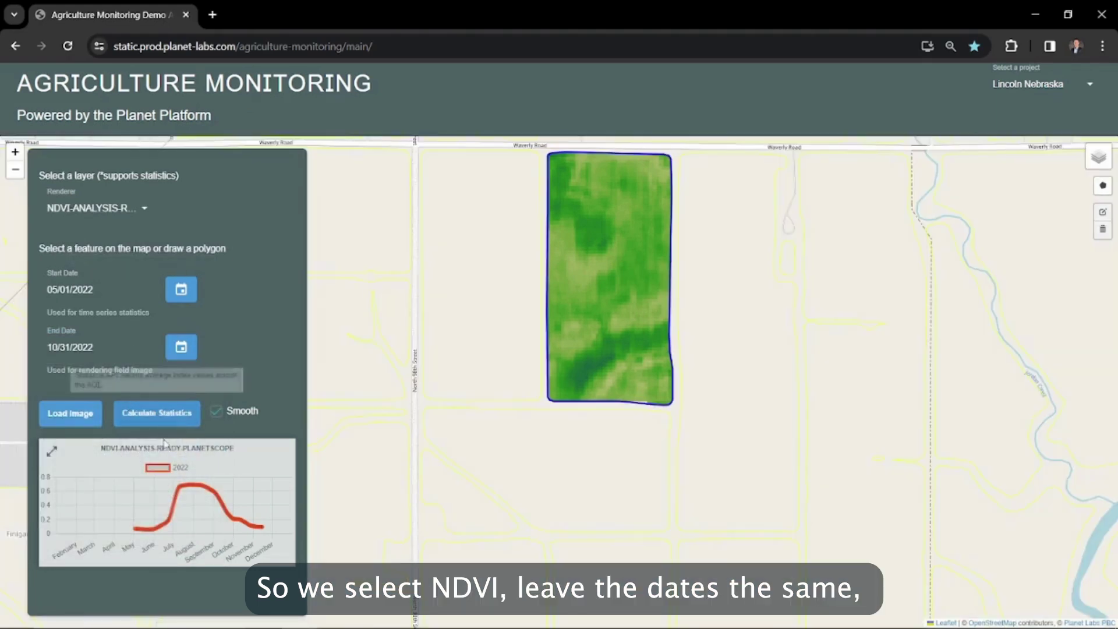
- Calculate NDVI statistics, render the field image for 08/28/2022, then collapse the chart
left_click(161, 417)
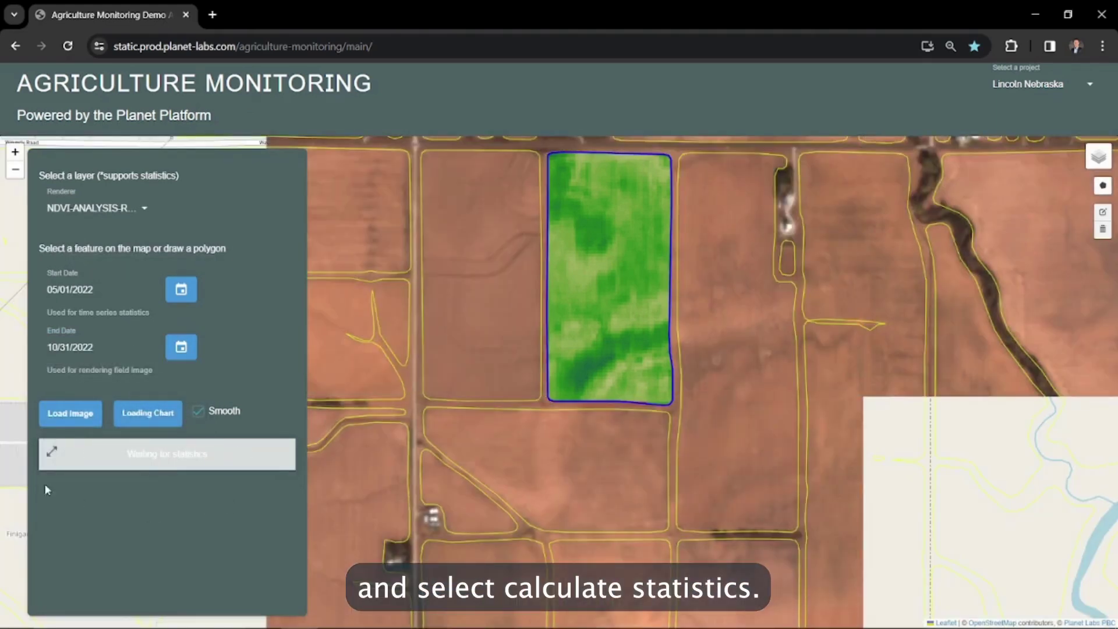
left_click(52, 451)
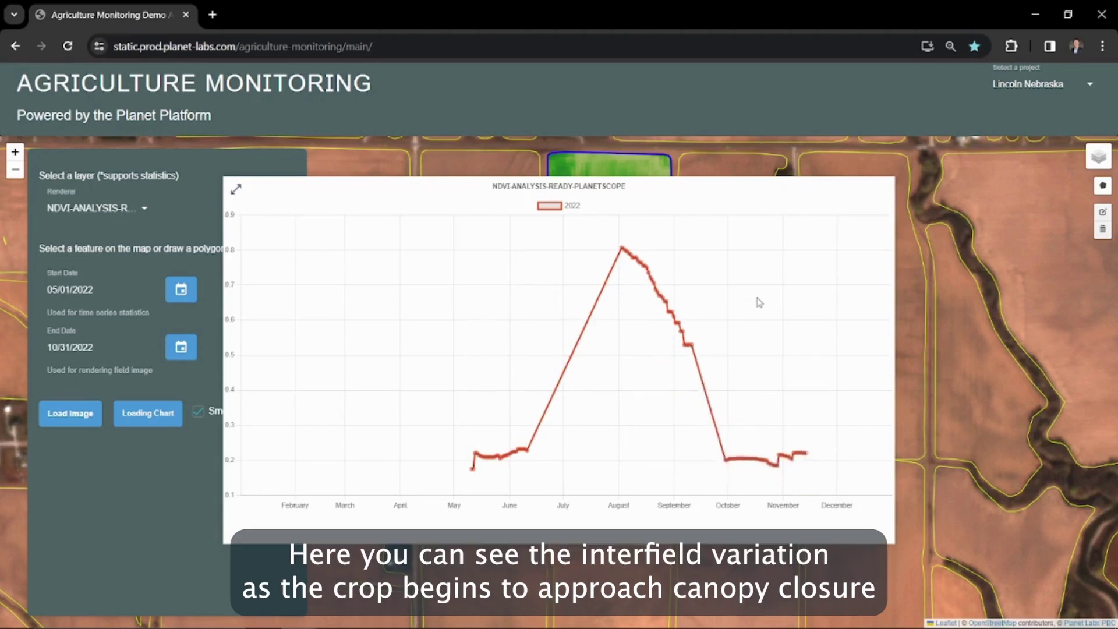
mouse_move(660, 296)
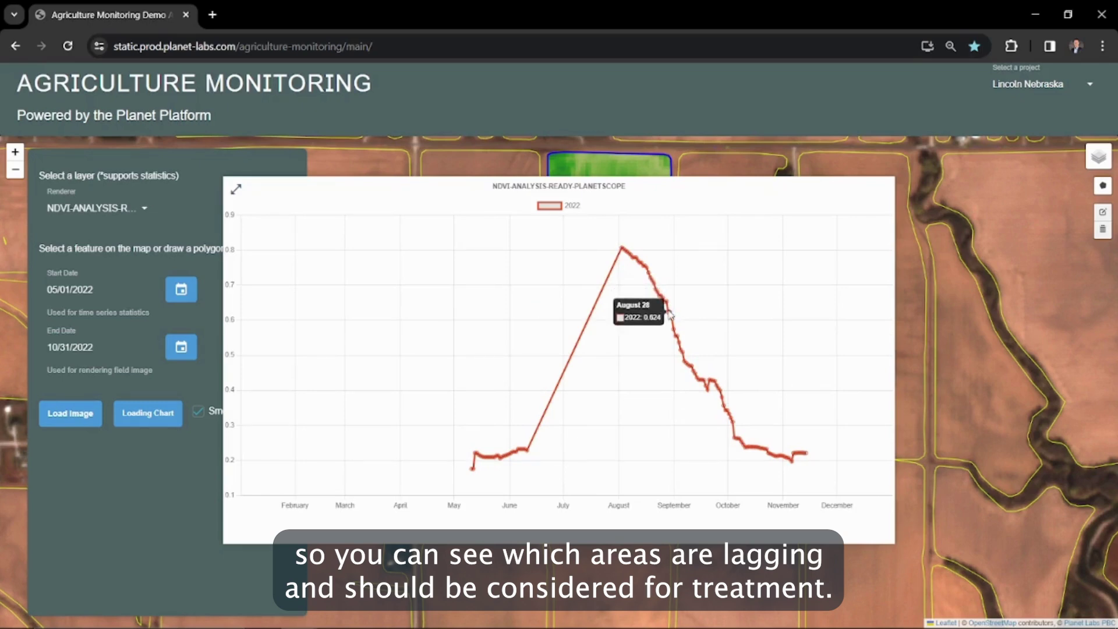
left_click(670, 314)
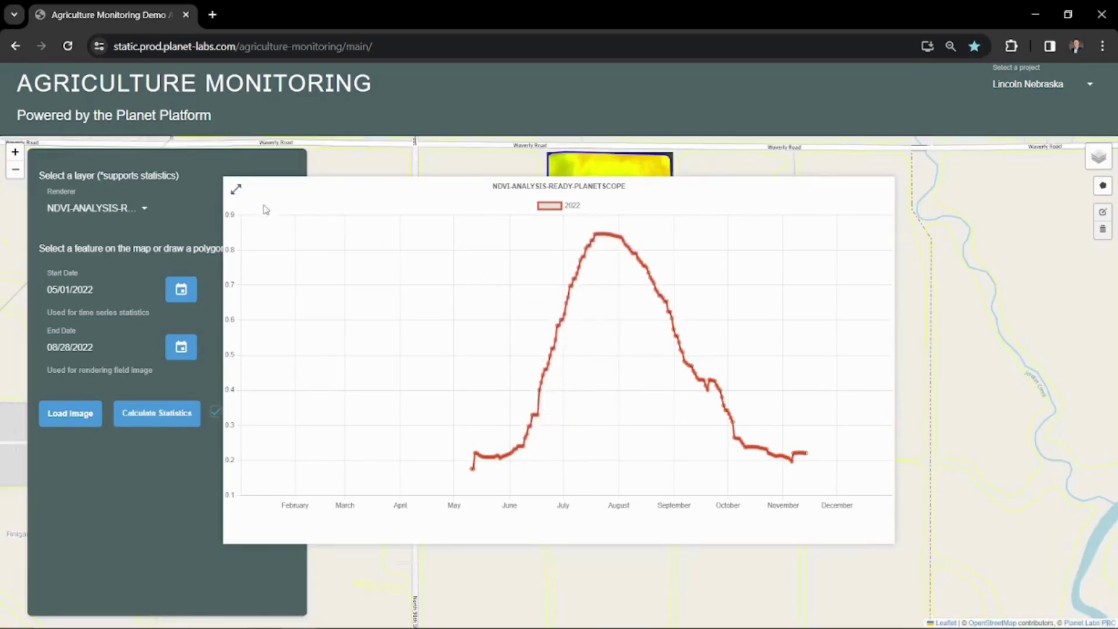
left_click(234, 191)
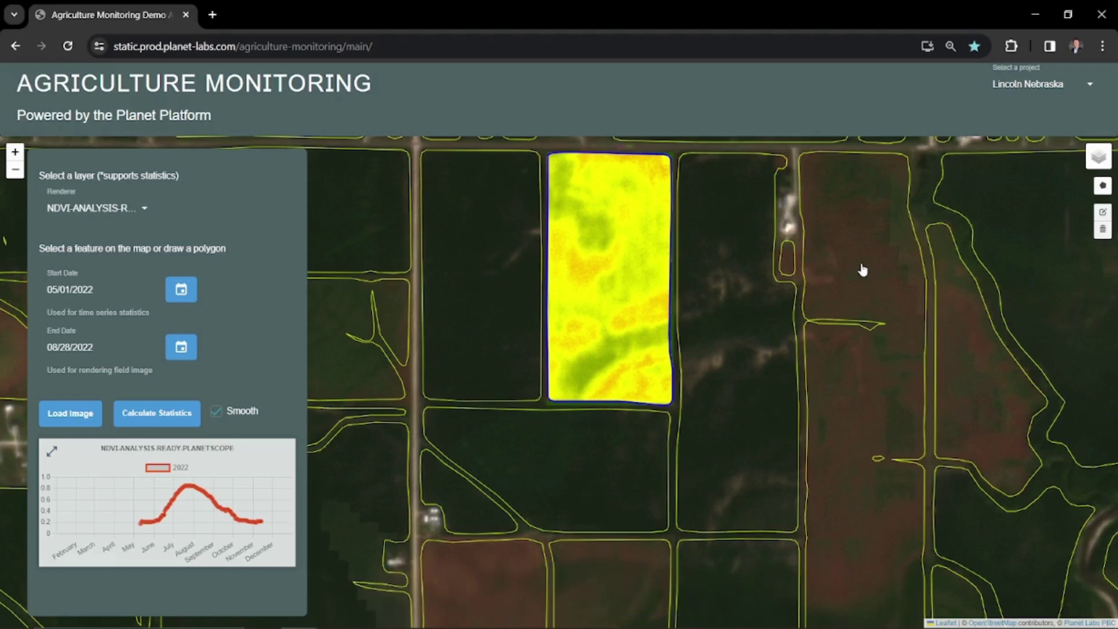
- Switch to LAND-SURFACE-TEMPERATURE, set end date 10/31/2022, and calculate its statistics
left_click(145, 212)
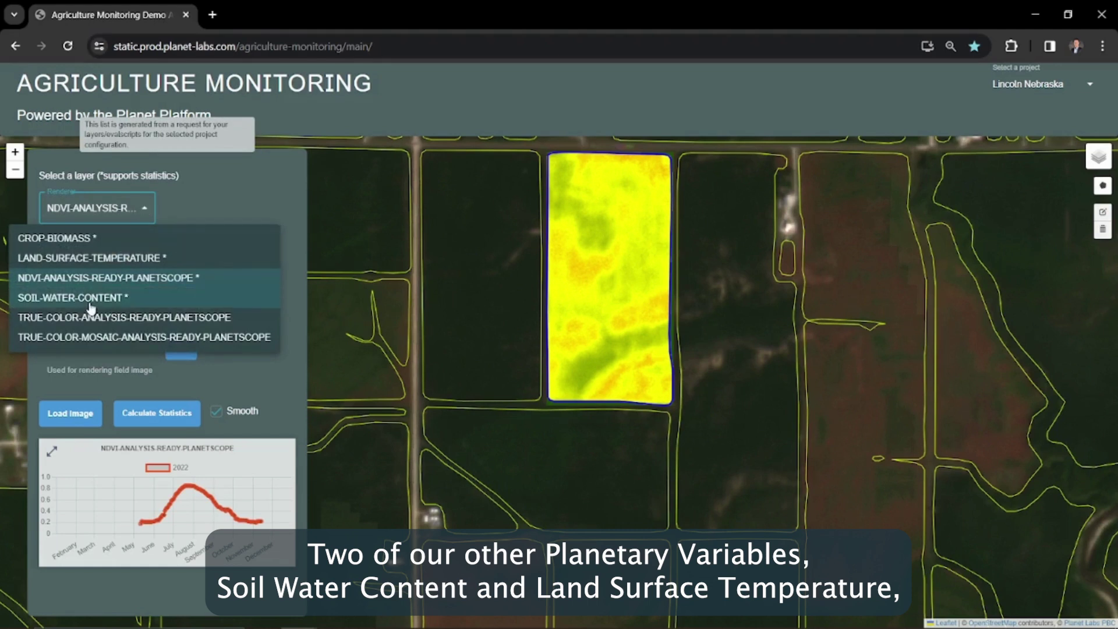
left_click(104, 260)
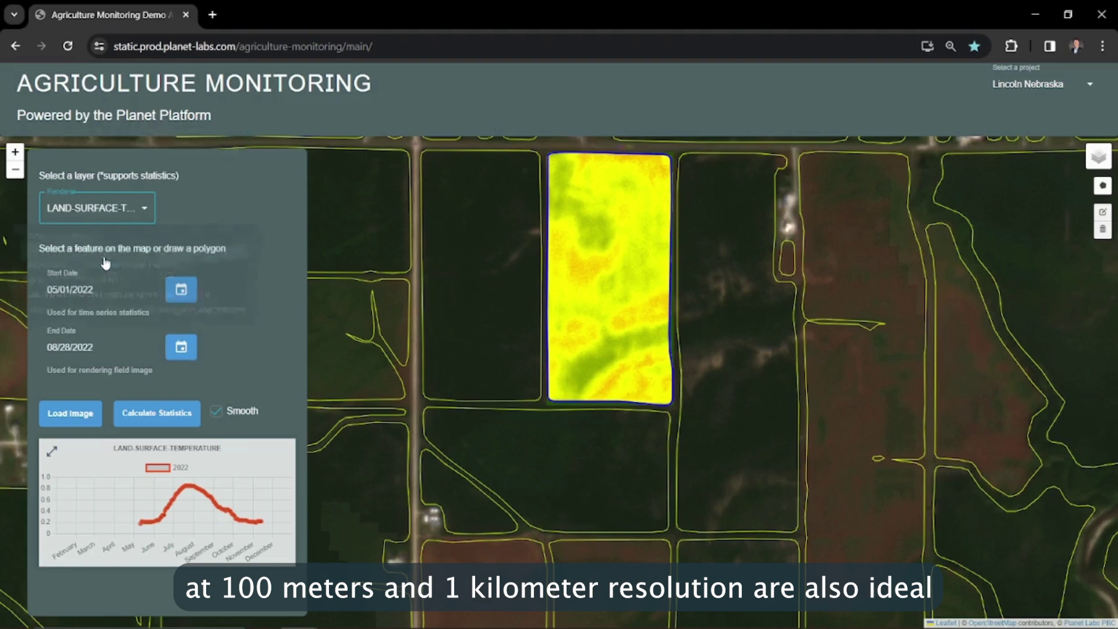
left_click(181, 347)
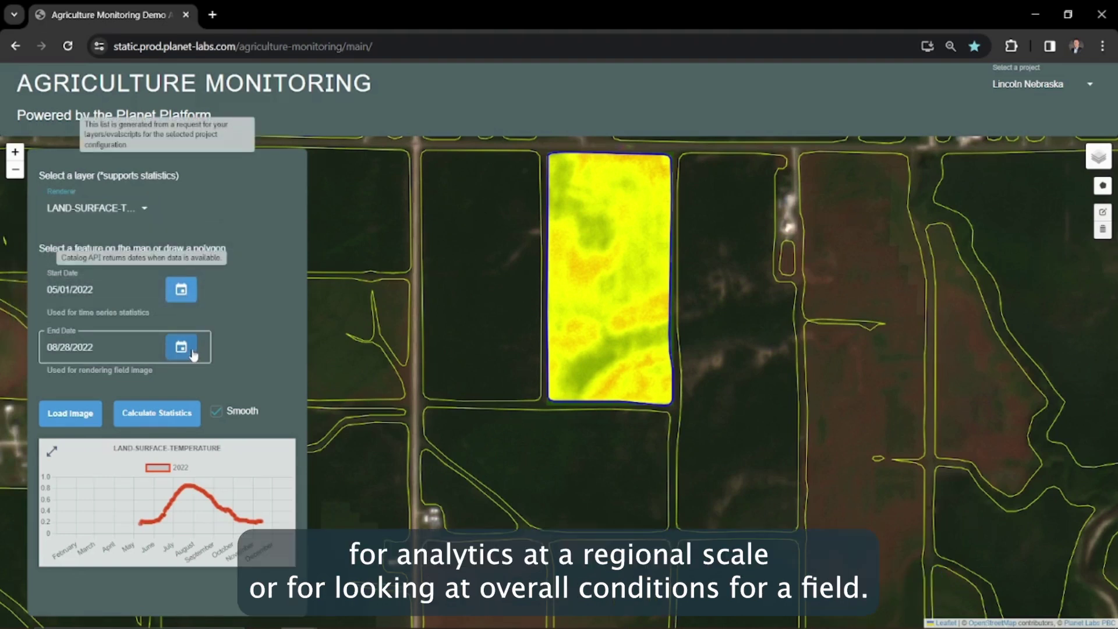
left_click(207, 382)
left_click(207, 381)
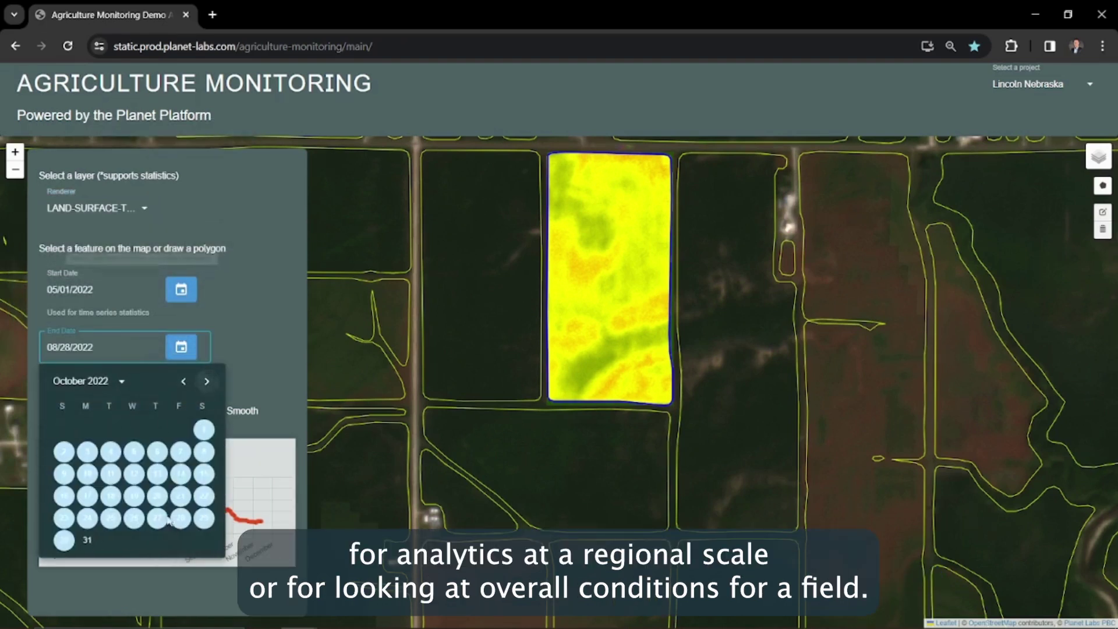
left_click(87, 540)
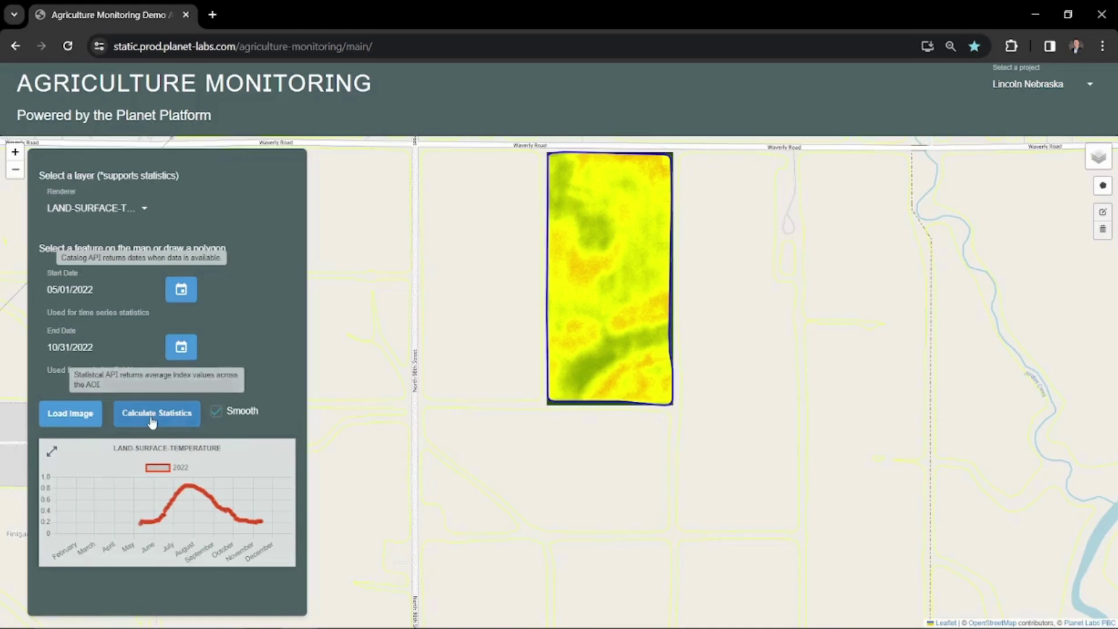
left_click(157, 413)
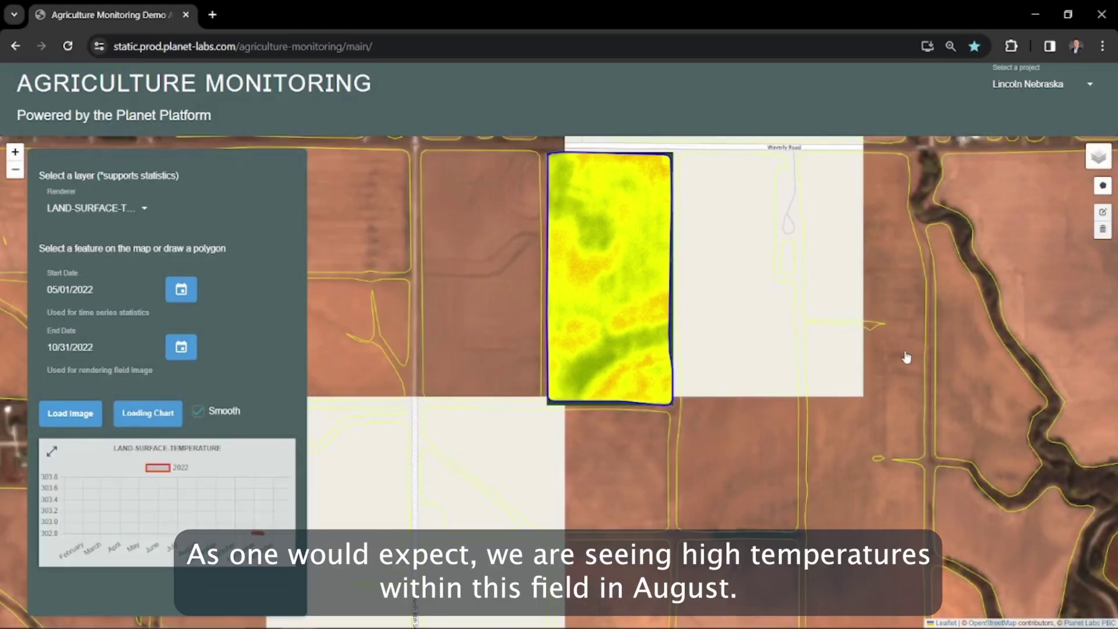
- Render the land-surface-temperature image for 08/14/2022 from the enlarged chart, then collapse it
left_click(52, 452)
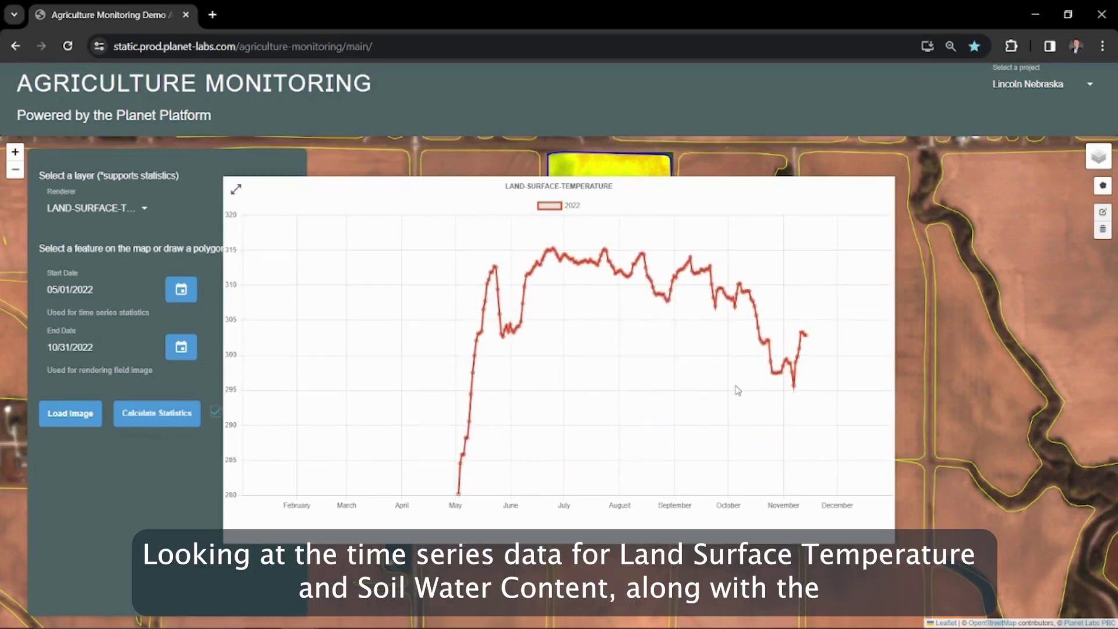
mouse_move(643, 259)
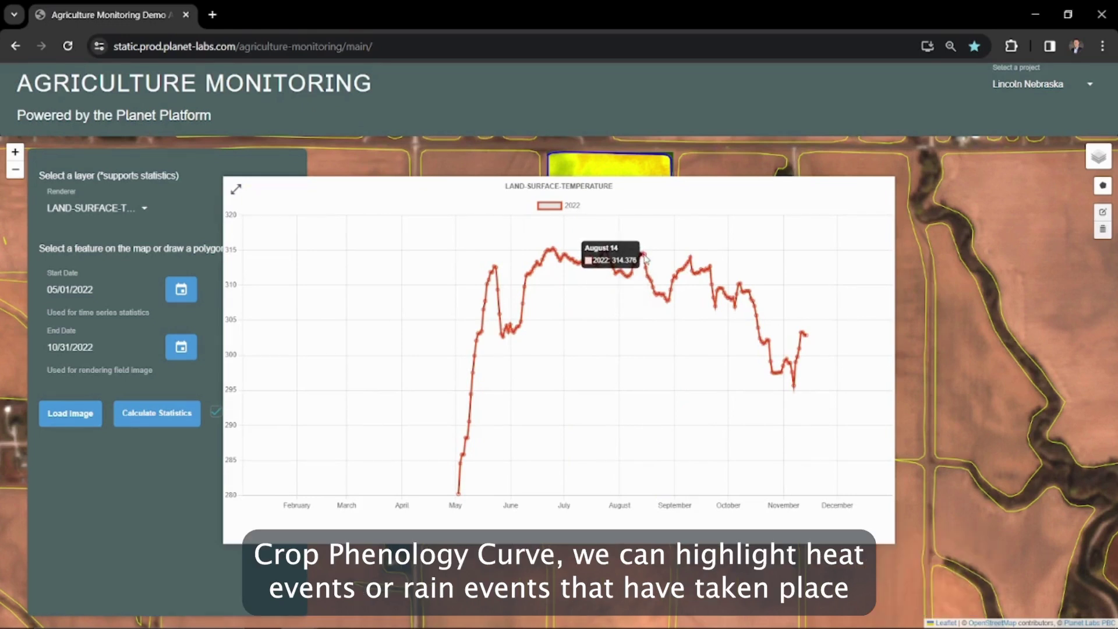
left_click(645, 259)
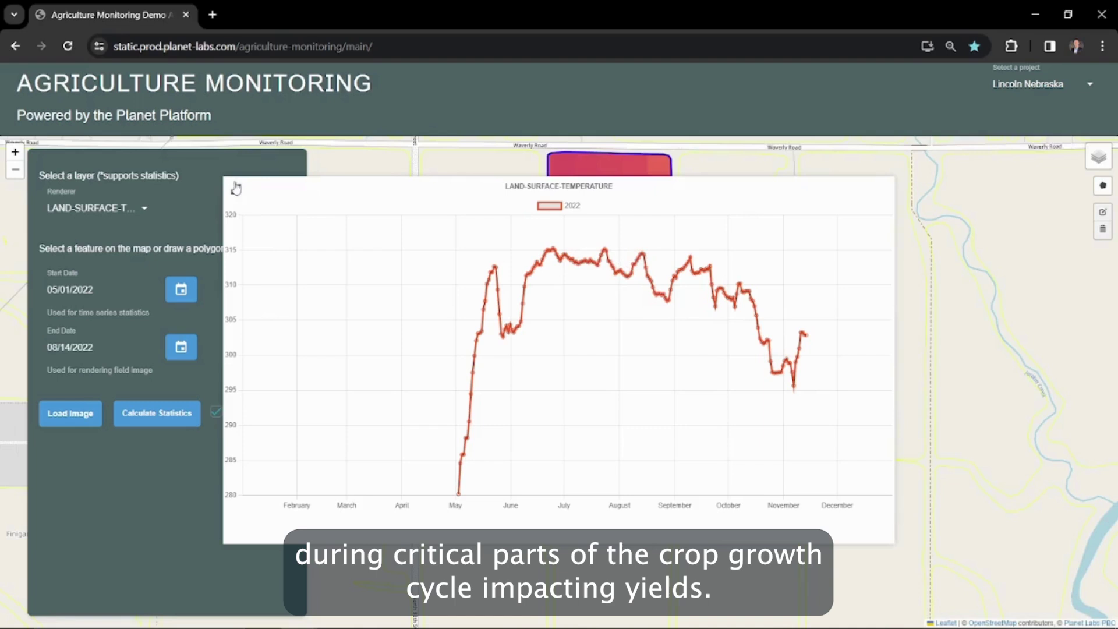
left_click(236, 188)
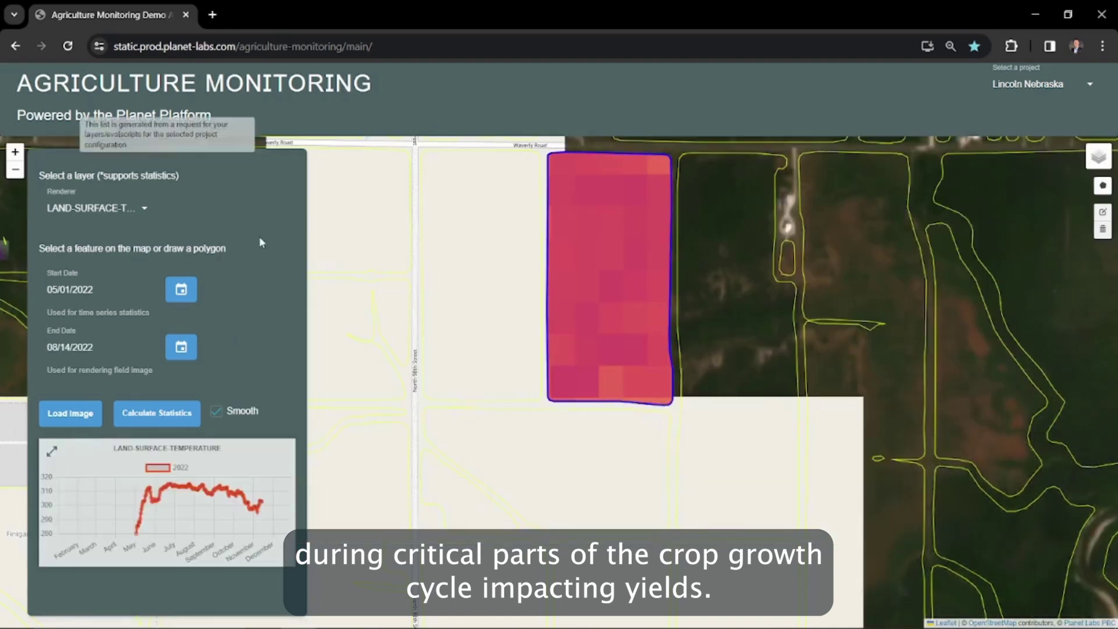